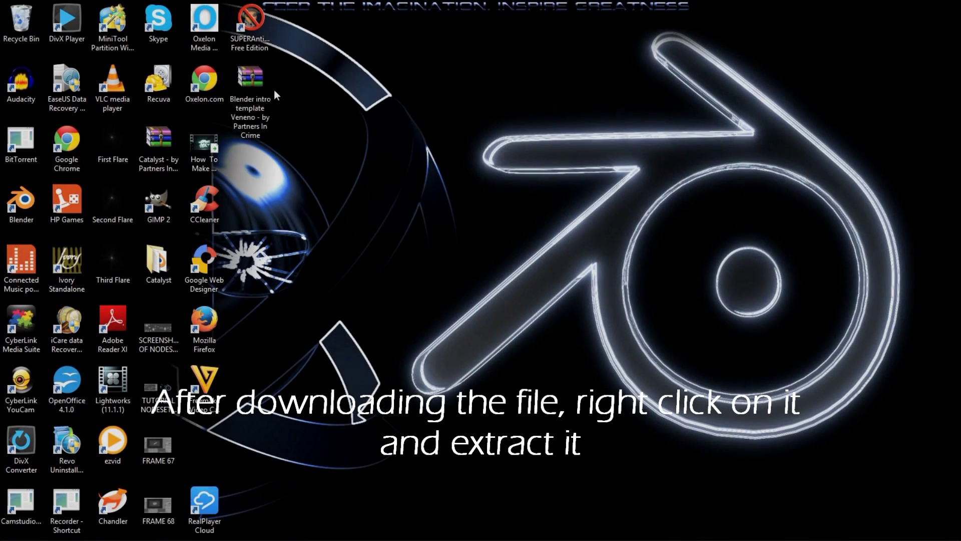
Extract the Veneno intro template archive onto the desktop with 7-Zip Extract Here
{"action": "right_click", "coordinate": [261, 85]}
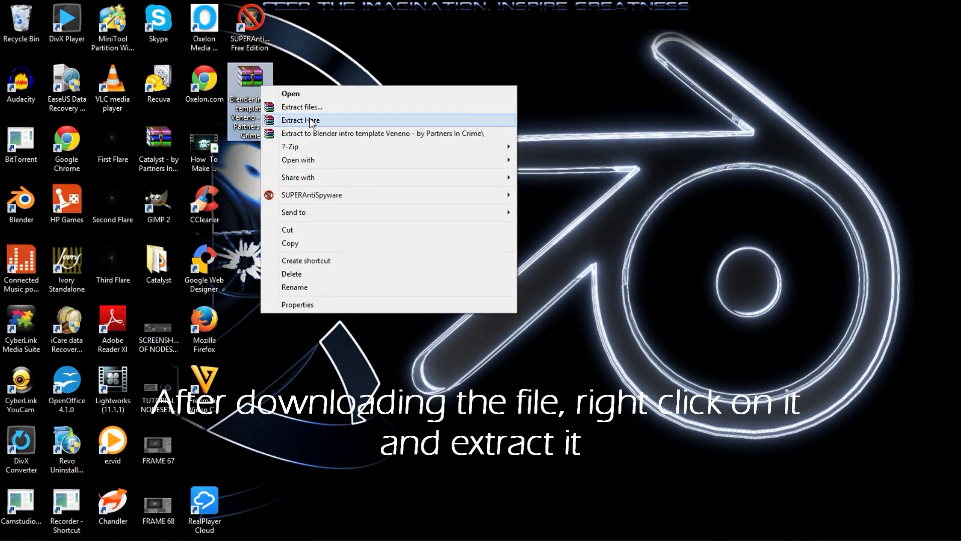
{"action": "mouse_move", "coordinate": [290, 146]}
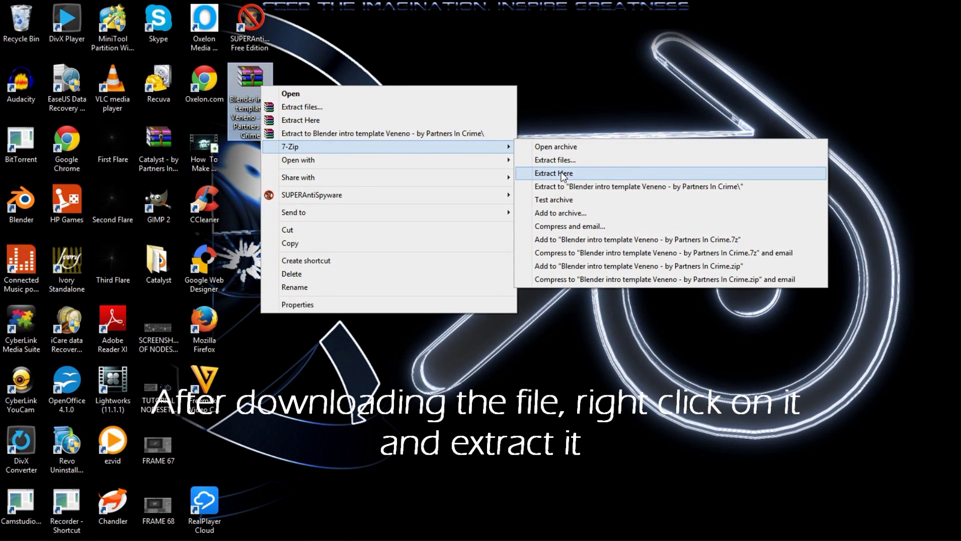
{"action": "left_click", "coordinate": [572, 174]}
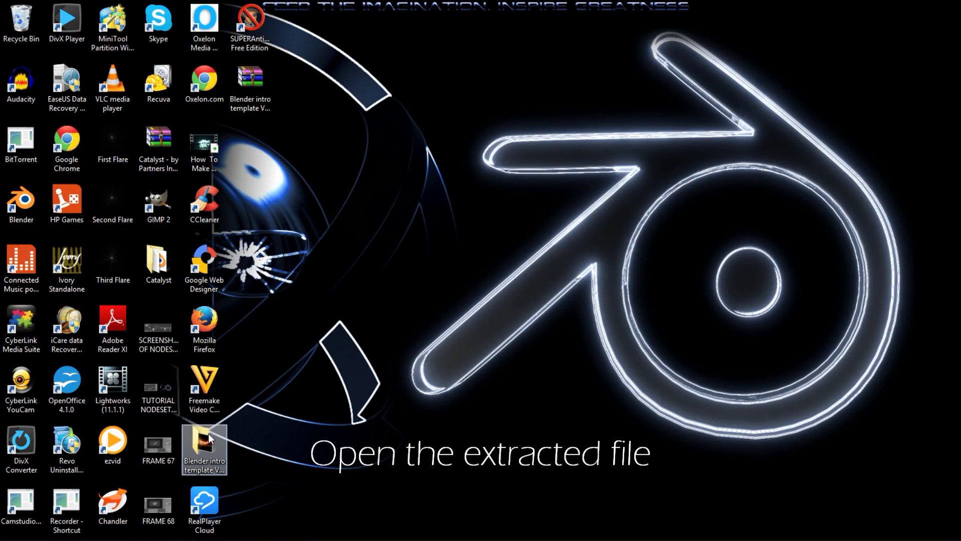
{"action": "right_click", "coordinate": [209, 450]}
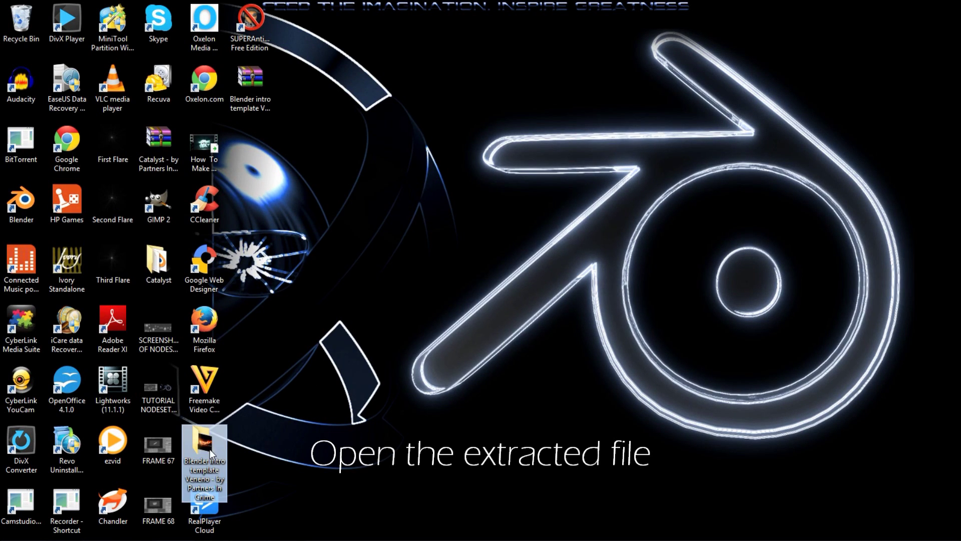
Open the extracted Veneno folder and launch its .blend file in Blender
{"action": "left_click", "coordinate": [290, 114]}
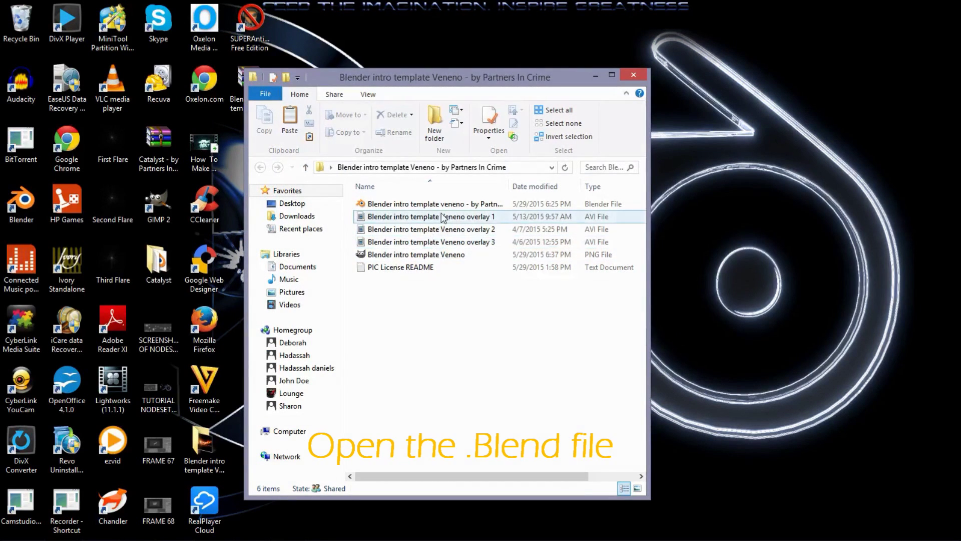
{"action": "left_click", "coordinate": [451, 206]}
{"action": "right_click", "coordinate": [451, 207]}
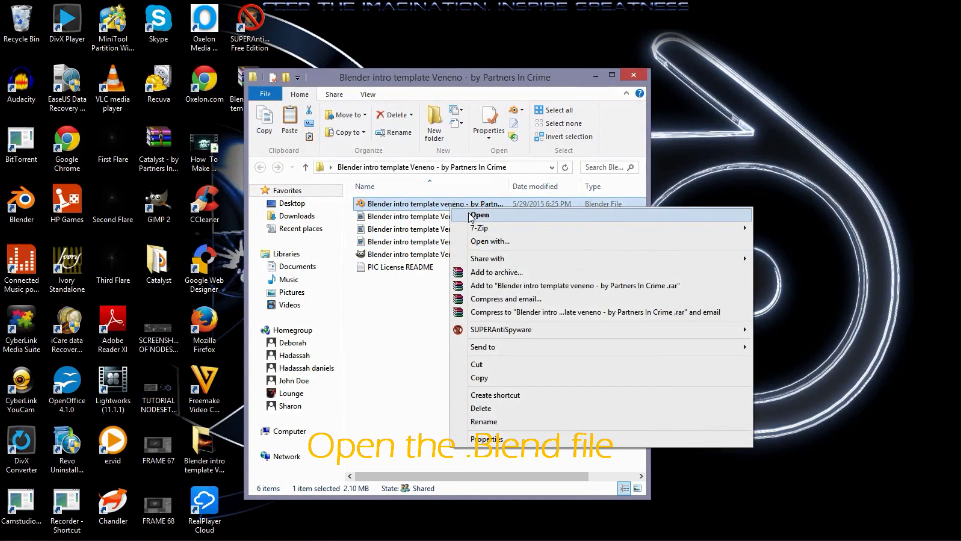
{"action": "left_click", "coordinate": [469, 214]}
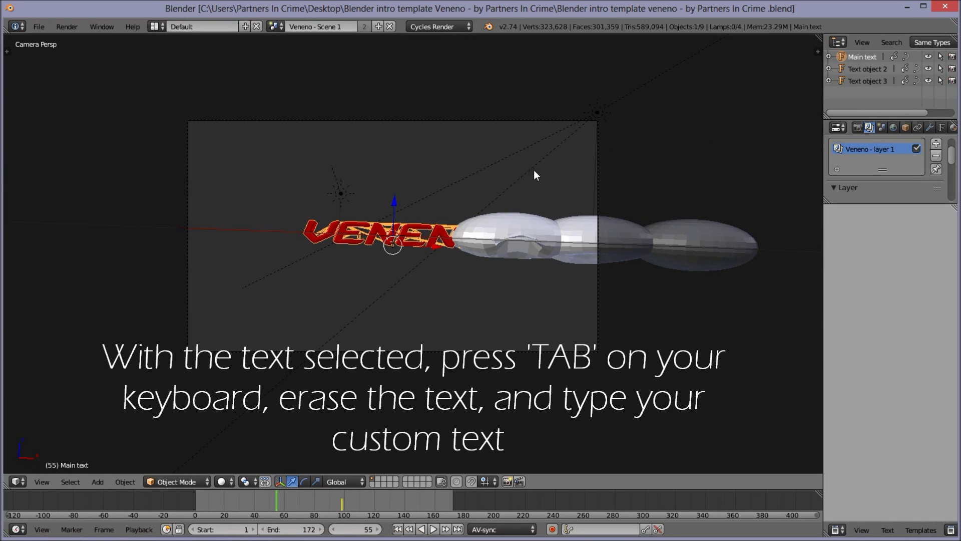
Retype the main 3D title from VENENO to YOUR TEXT and check it in wireframe
{"action": "key", "text": "Tab"}
{"action": "key", "text": "BackSpace"}
{"action": "key", "text": "BackSpace"}
{"action": "key", "text": "BackSpace"}
{"action": "key", "text": "BackSpace"}
{"action": "key", "text": "BackSpace"}
{"action": "key", "text": "BackSpace"}
{"action": "type", "text": "YOUR TEX"}
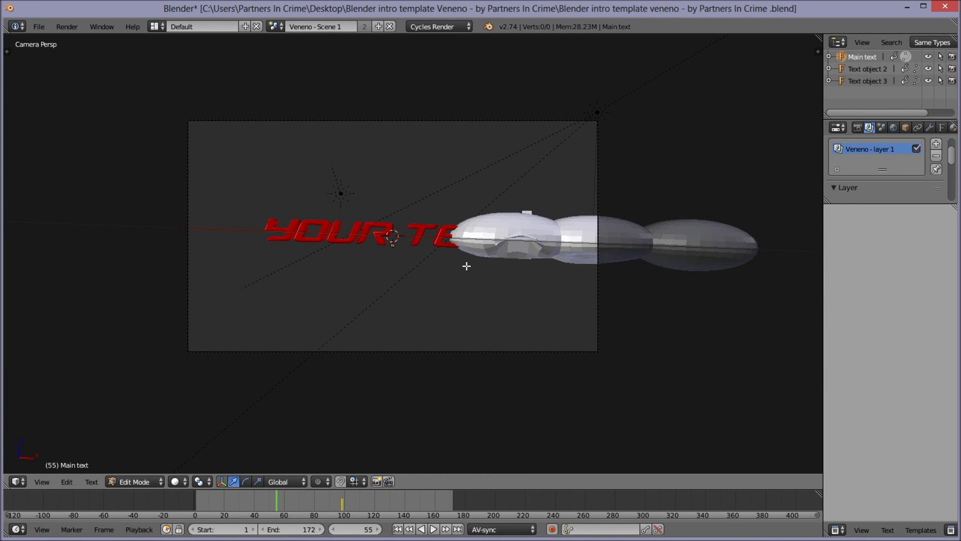
{"action": "key", "text": "Tab"}
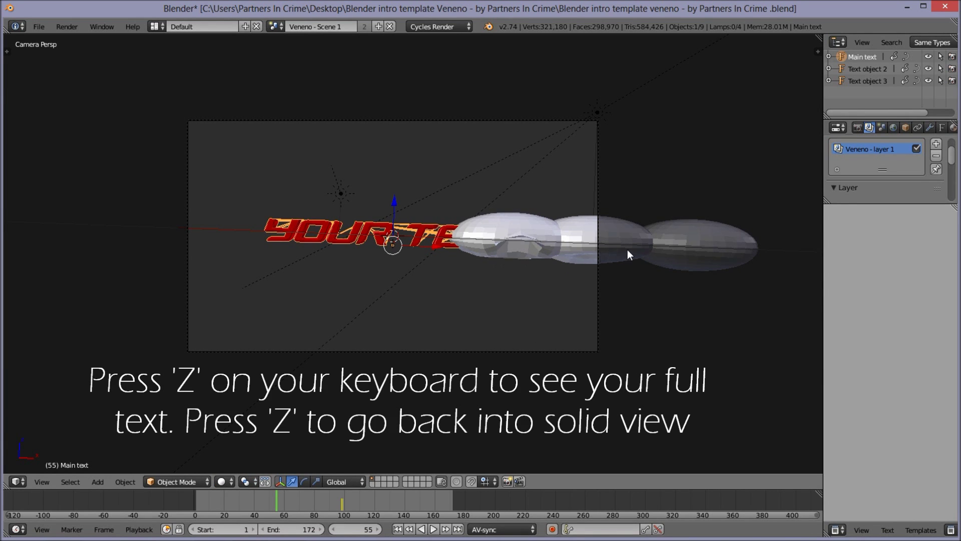
{"action": "key", "text": "z"}
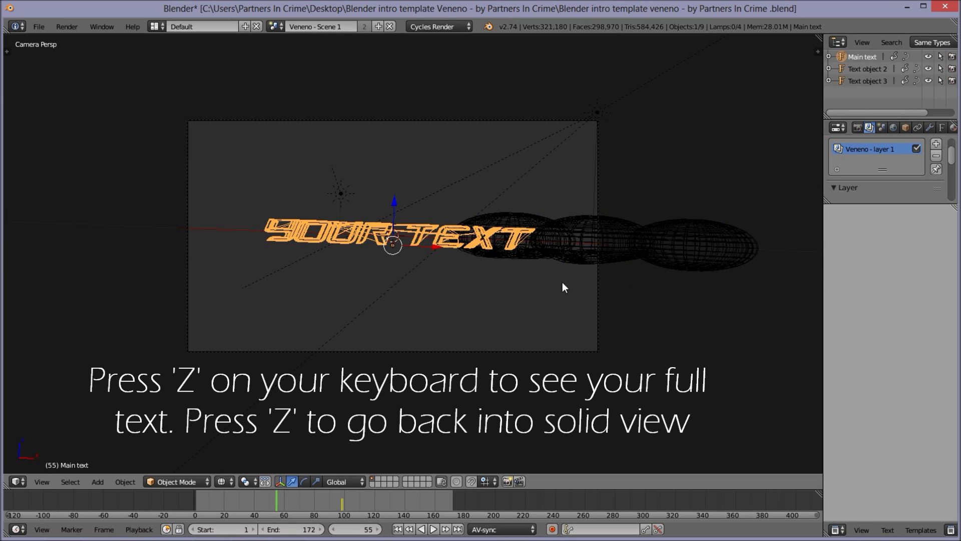
{"action": "key", "text": "z"}
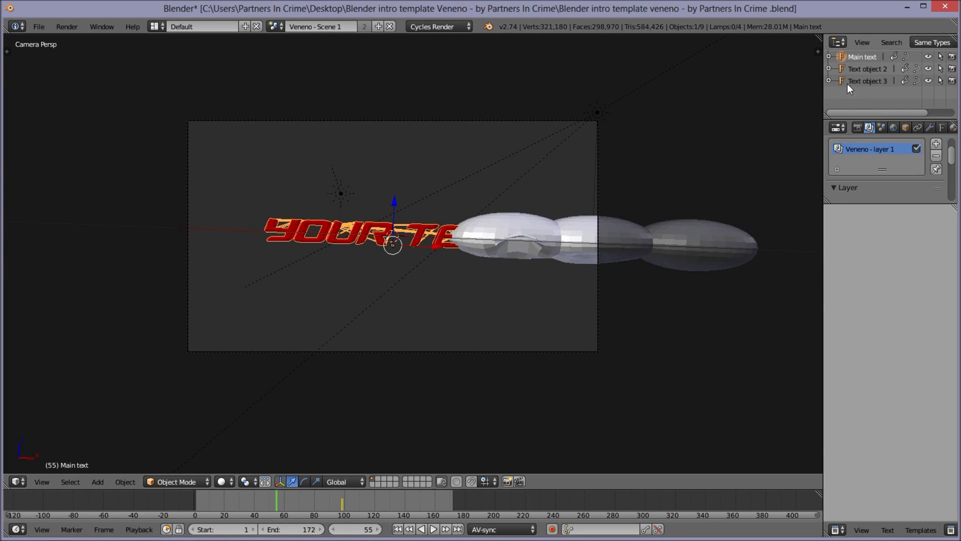
{"action": "left_click", "coordinate": [864, 69]}
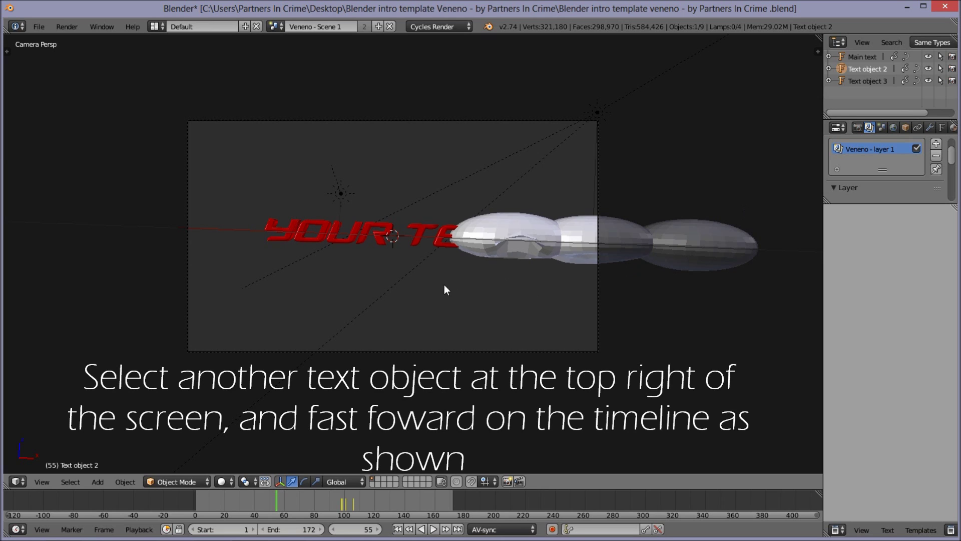
At frame 114, retype Text object 2 as YOURCHANNELNAMEHERE
{"action": "left_click_drag", "start_coordinate": [317, 498], "coordinate": [365, 504]}
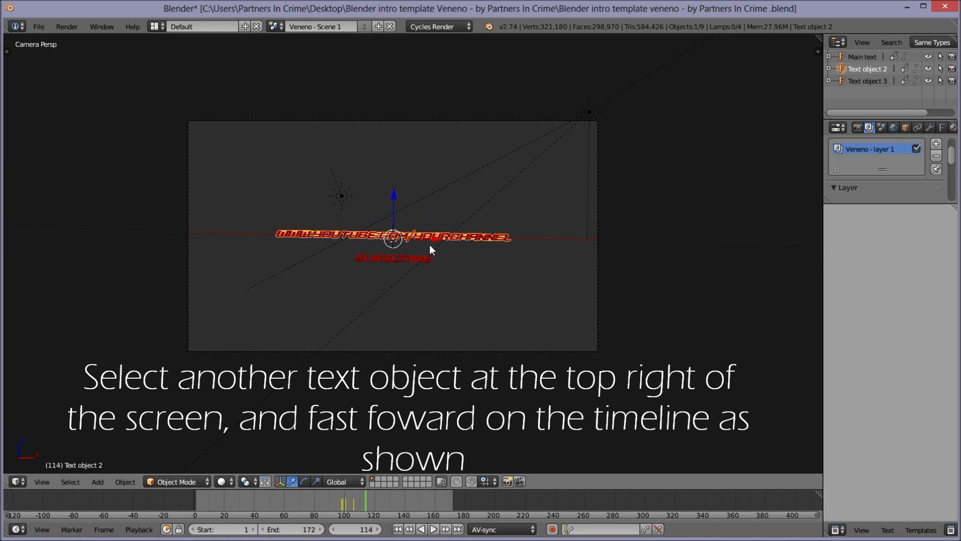
{"action": "scroll", "coordinate": [437, 249], "scroll_direction": "up", "scroll_amount": 2}
{"action": "key", "text": "Tab"}
{"action": "key", "text": "BackSpace"}
{"action": "key", "text": "BackSpace"}
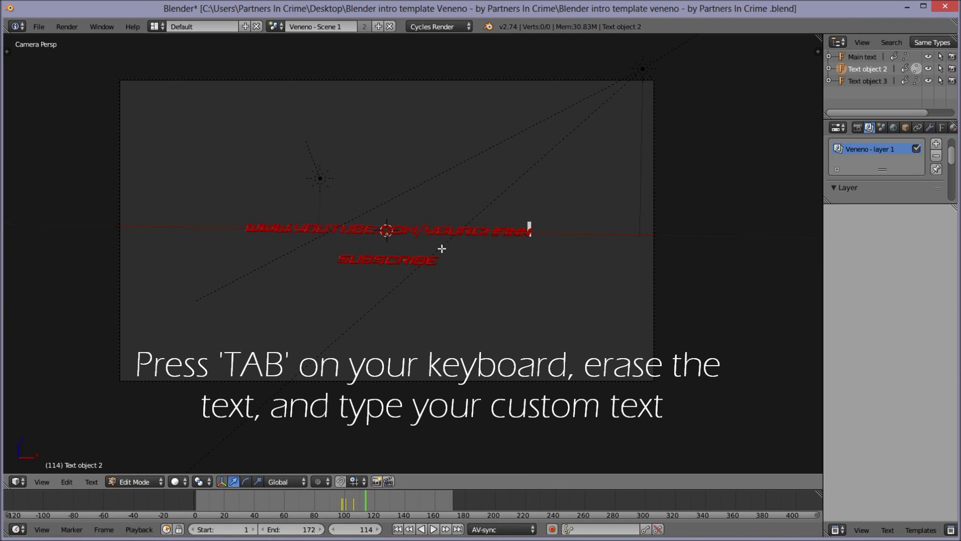
{"action": "key", "text": "BackSpace"}
{"action": "key", "text": "BackSpace"}
{"action": "key", "text": "BackSpace"}
{"action": "key", "text": "BackSpace"}
{"action": "key", "text": "BackSpace"}
{"action": "key", "text": "BackSpace"}
{"action": "type", "text": "YOURCHANNEL"}
{"action": "type", "text": "NAMEHER"}
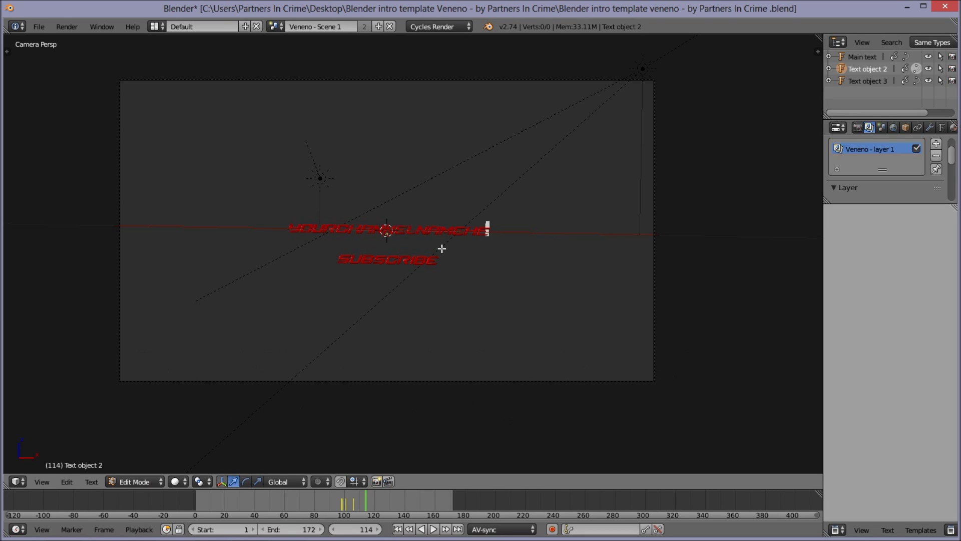
{"action": "type", "text": "E"}
{"action": "key", "text": "Tab"}
Replace the SUBSCRIBE text with CUSTOM MESSAGE
{"action": "right_click", "coordinate": [388, 263]}
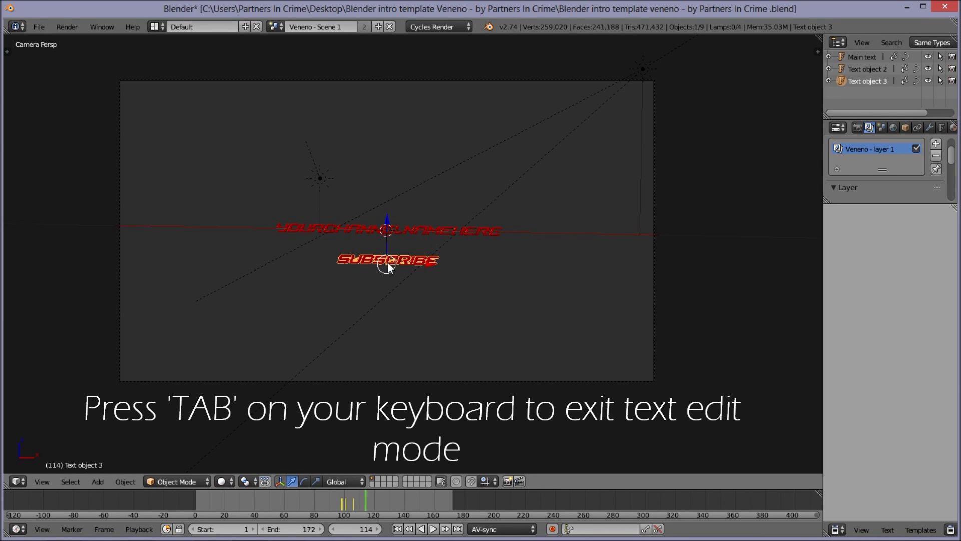
{"action": "key", "text": "Tab"}
{"action": "key", "text": "BackSpace"}
{"action": "key", "text": "BackSpace"}
{"action": "key", "text": "BackSpace"}
{"action": "key", "text": "BackSpace"}
{"action": "key", "text": "BackSpace"}
{"action": "key", "text": "BackSpace"}
{"action": "key", "text": "BackSpace"}
{"action": "key", "text": "BackSpace"}
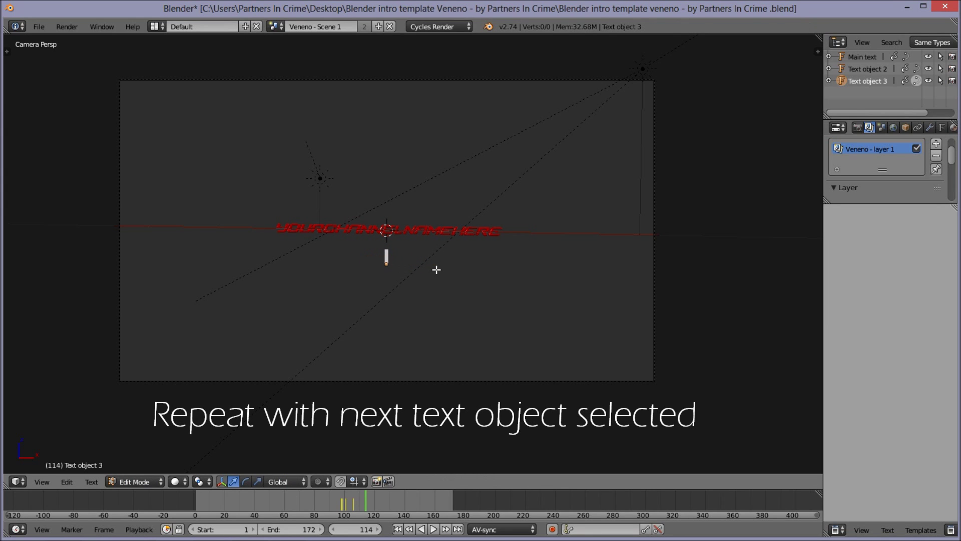
{"action": "type", "text": "CUSTOM MESSAGE"}
{"action": "key", "text": "Tab"}
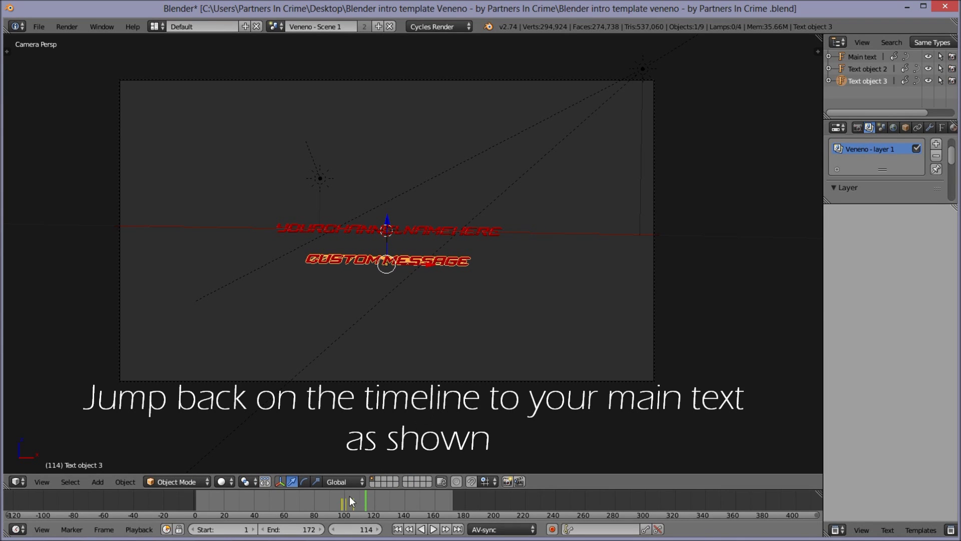
Go back to frame 58 and render a still preview of the YOUR TEXT title
{"action": "mouse_move", "coordinate": [350, 501]}
{"action": "left_mouse_down"}
{"action": "mouse_move", "coordinate": [267, 497]}
{"action": "mouse_move", "coordinate": [368, 506]}
{"action": "mouse_move", "coordinate": [281, 500]}
{"action": "left_mouse_up"}
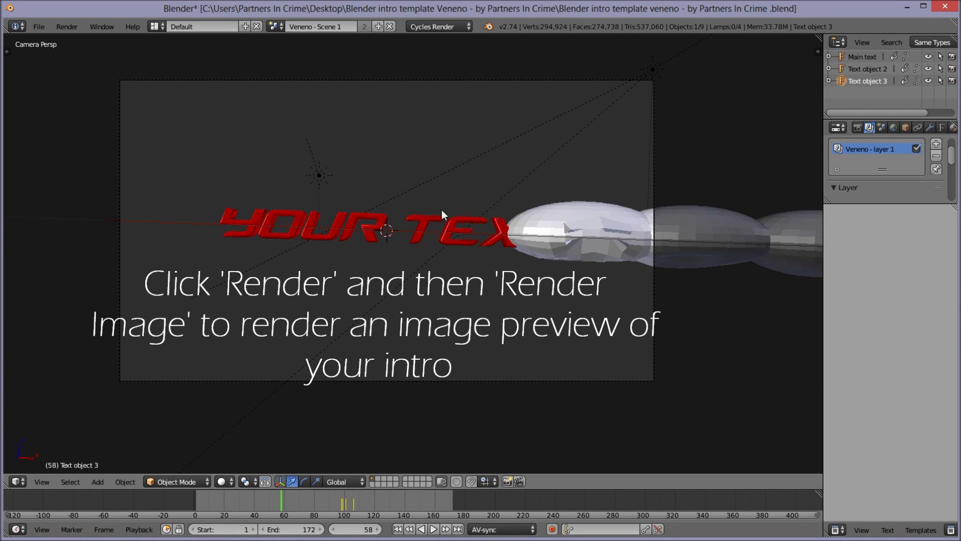
{"action": "left_click", "coordinate": [73, 25]}
{"action": "left_click", "coordinate": [86, 40]}
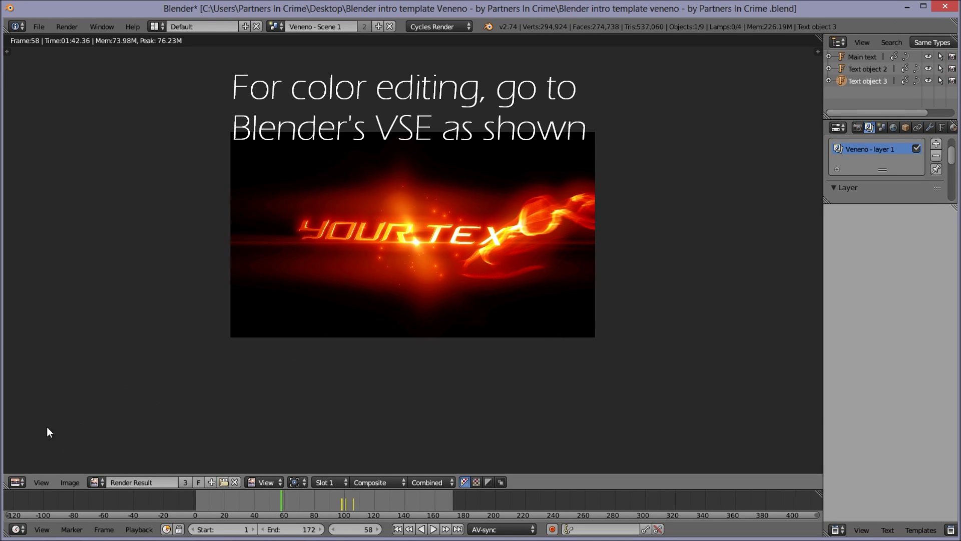
Switch the main area to the Video Sequence Editor with an image preview
{"action": "left_click", "coordinate": [22, 479]}
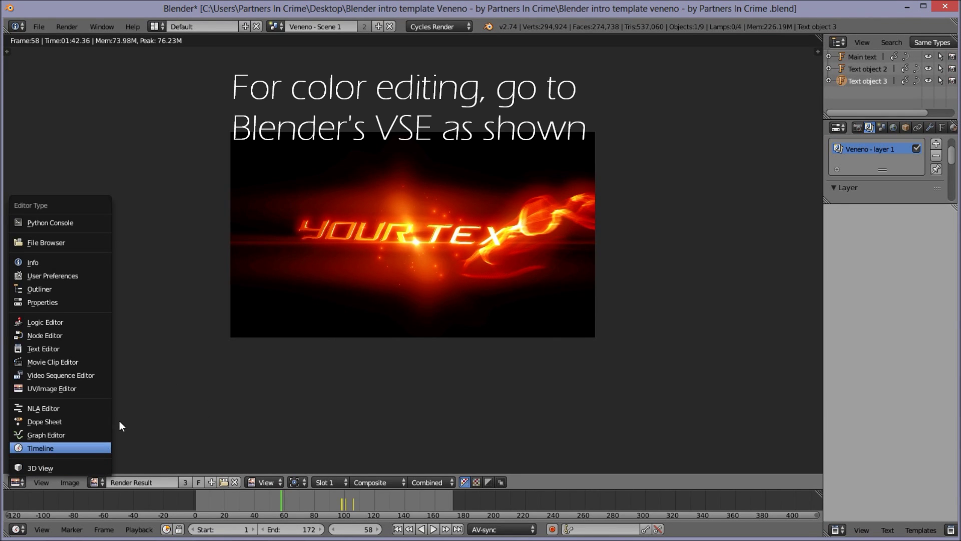
{"action": "left_click", "coordinate": [50, 379]}
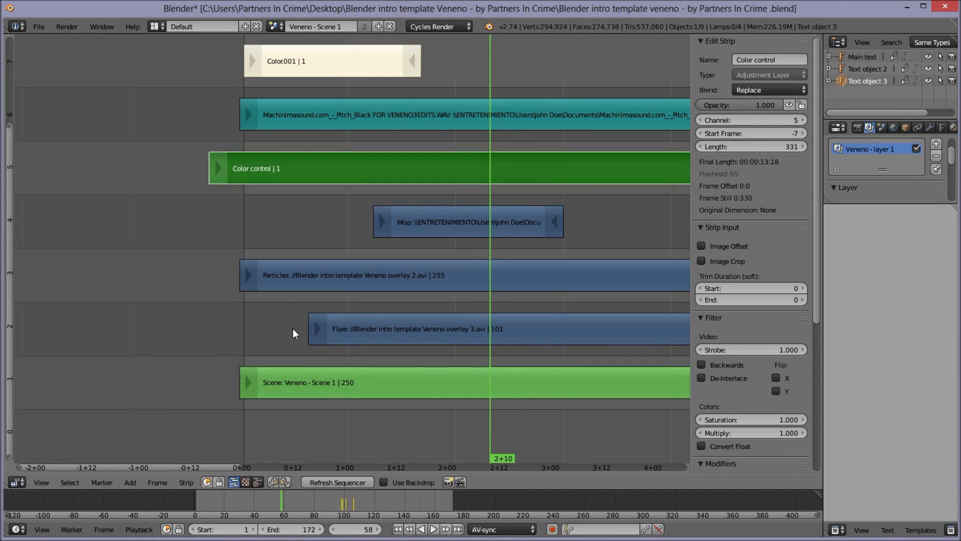
{"action": "left_click", "coordinate": [259, 483]}
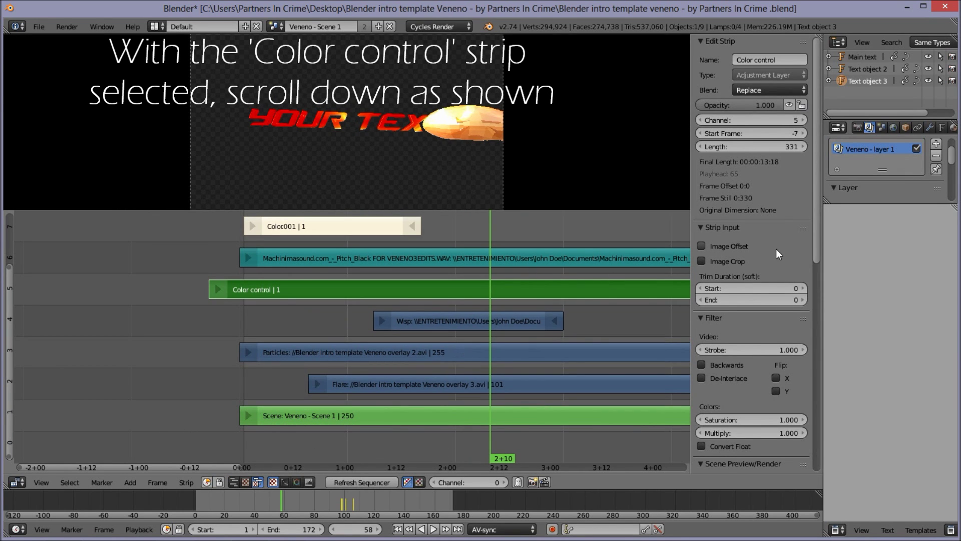
Set the Color control strip's saturation to 0.1
{"action": "scroll", "coordinate": [761, 278], "scroll_direction": "down", "scroll_amount": 2}
{"action": "scroll", "coordinate": [759, 281], "scroll_direction": "down", "scroll_amount": 1}
{"action": "scroll", "coordinate": [746, 314], "scroll_direction": "down", "scroll_amount": 5}
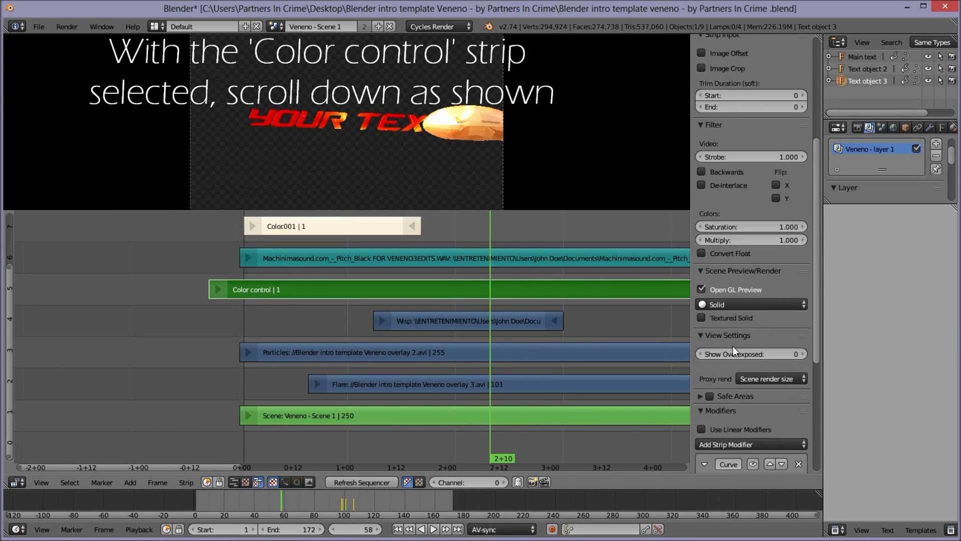
{"action": "scroll", "coordinate": [733, 346], "scroll_direction": "down", "scroll_amount": 2}
{"action": "scroll", "coordinate": [737, 355], "scroll_direction": "down", "scroll_amount": 2}
{"action": "scroll", "coordinate": [739, 353], "scroll_direction": "down", "scroll_amount": 3}
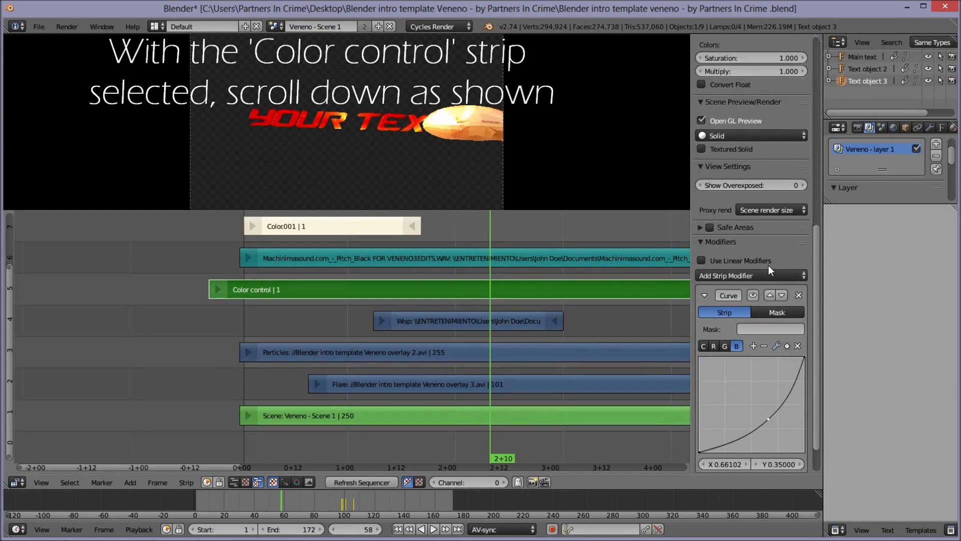
{"action": "scroll", "coordinate": [768, 266], "scroll_direction": "up", "scroll_amount": 3}
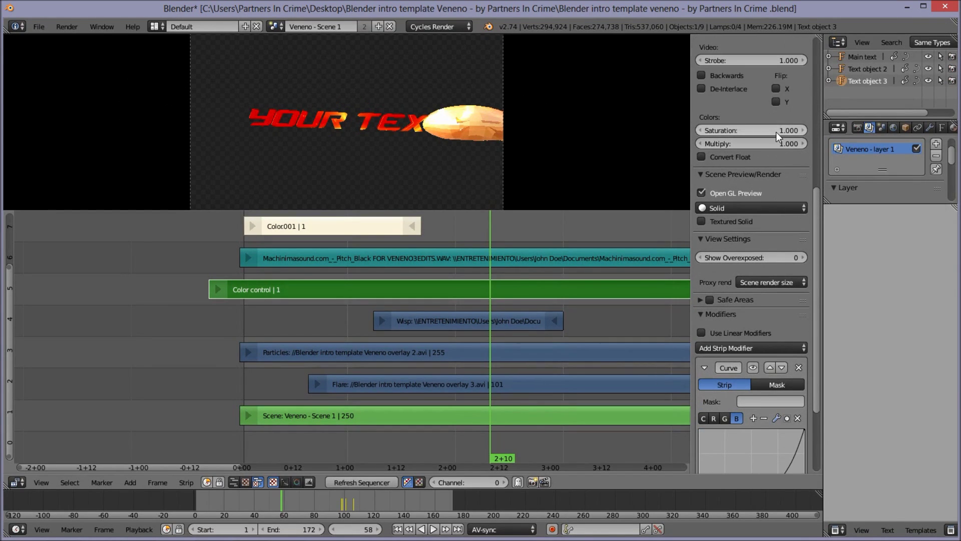
{"action": "left_click", "coordinate": [776, 131]}
{"action": "type", "text": "0.1"}
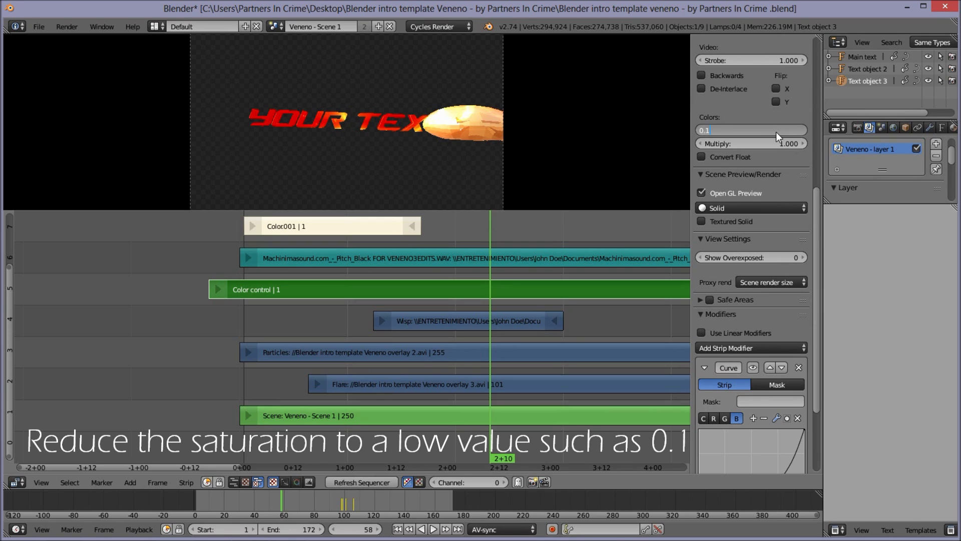
{"action": "key", "text": "Return"}
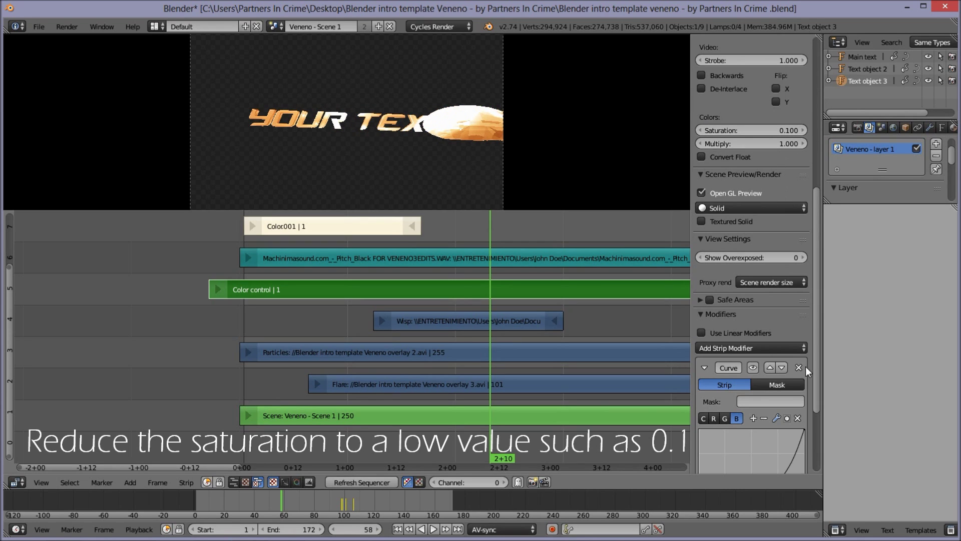
{"action": "scroll", "coordinate": [790, 376], "scroll_direction": "down", "scroll_amount": 3}
{"action": "scroll", "coordinate": [790, 375], "scroll_direction": "down", "scroll_amount": 2}
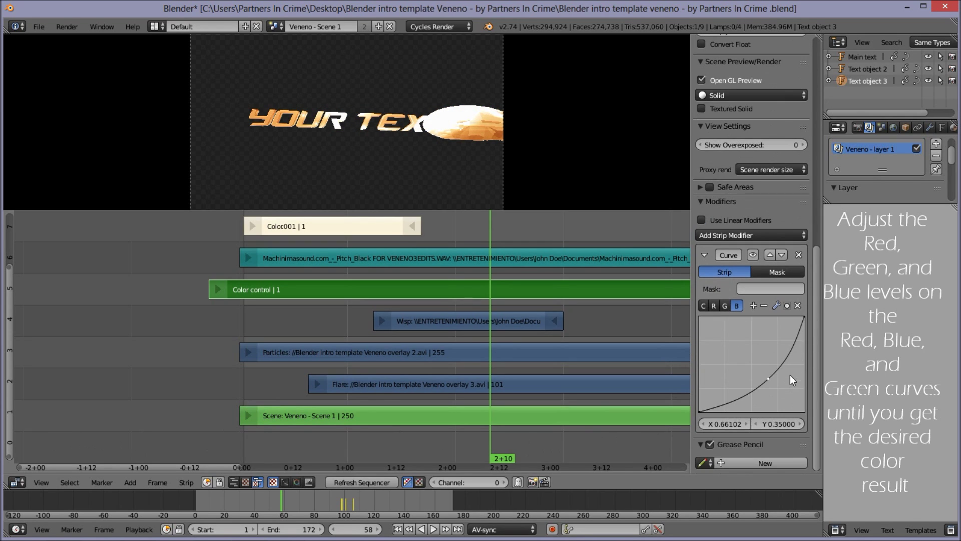
In the Curve modifier, bend the green curve up and pull the red curve down
{"action": "left_click", "coordinate": [714, 306]}
{"action": "left_click", "coordinate": [737, 306]}
{"action": "left_click", "coordinate": [724, 306]}
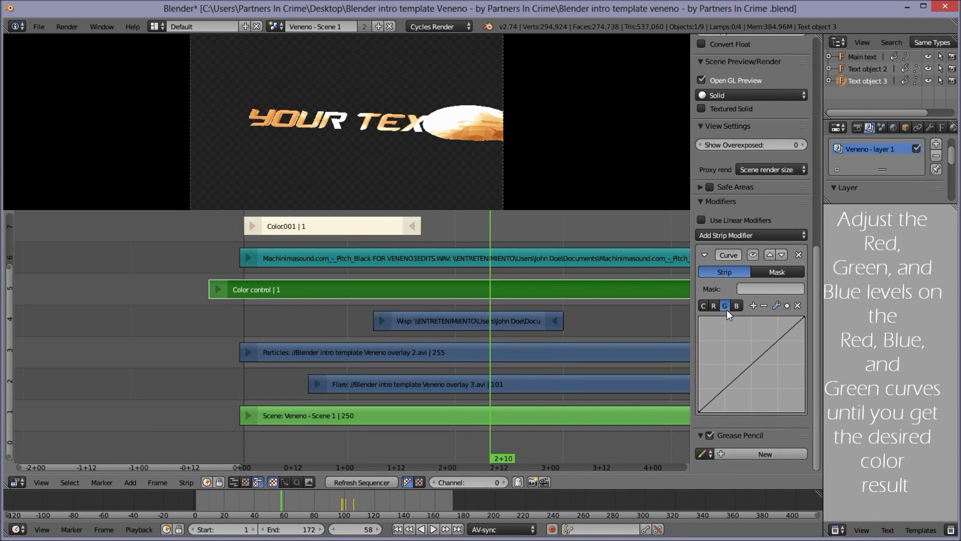
{"action": "left_click_drag", "start_coordinate": [752, 362], "coordinate": [729, 352]}
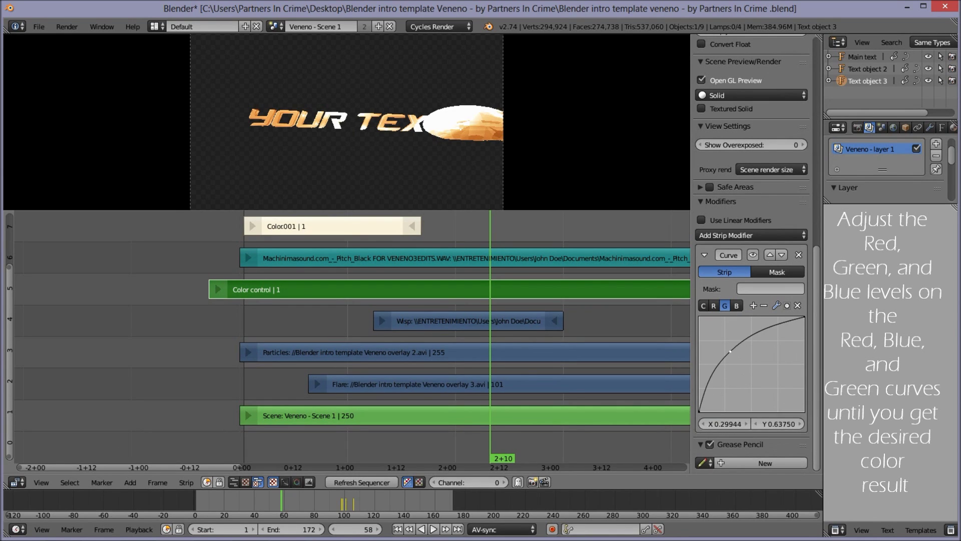
{"action": "left_click", "coordinate": [714, 305]}
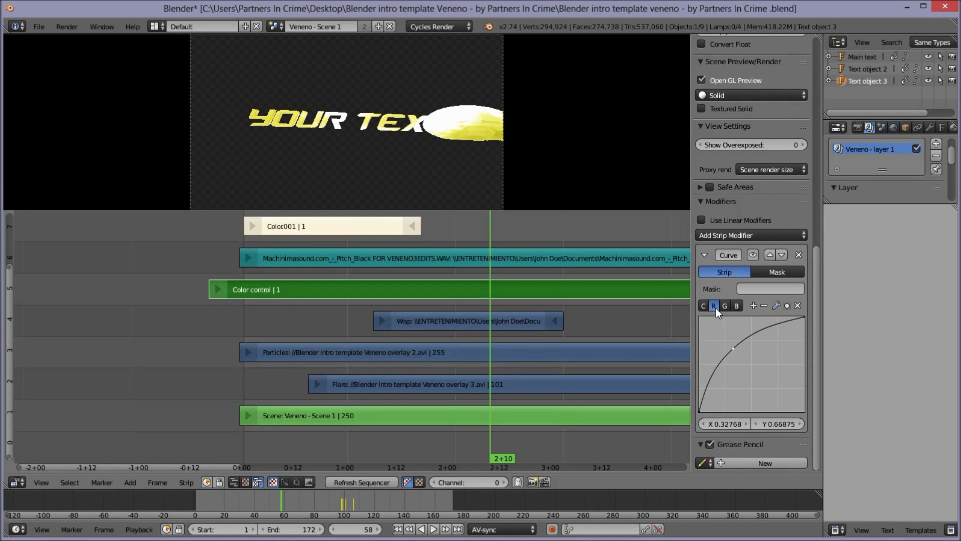
{"action": "left_click_drag", "start_coordinate": [735, 348], "coordinate": [767, 379]}
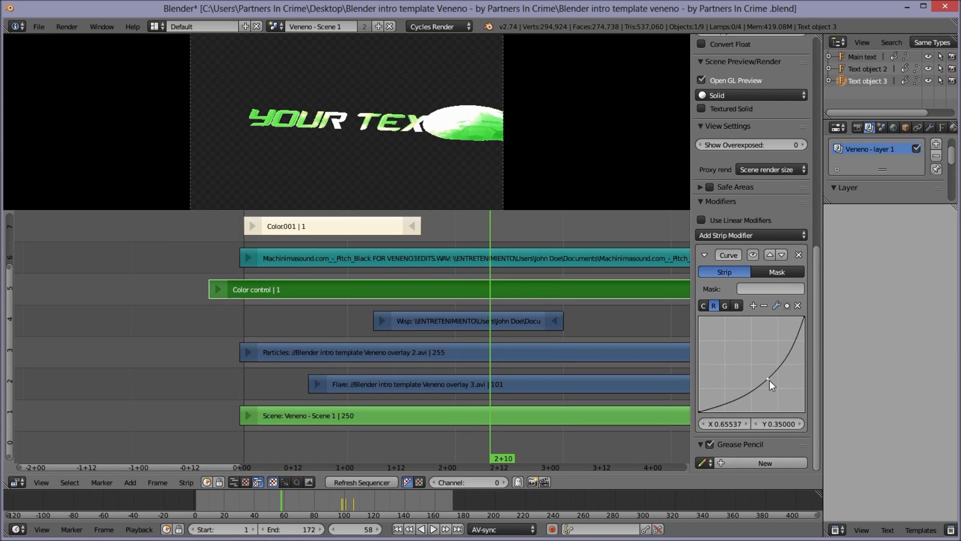
Reset the green curve to straight and bend the blue curve upward
{"action": "left_click", "coordinate": [724, 306]}
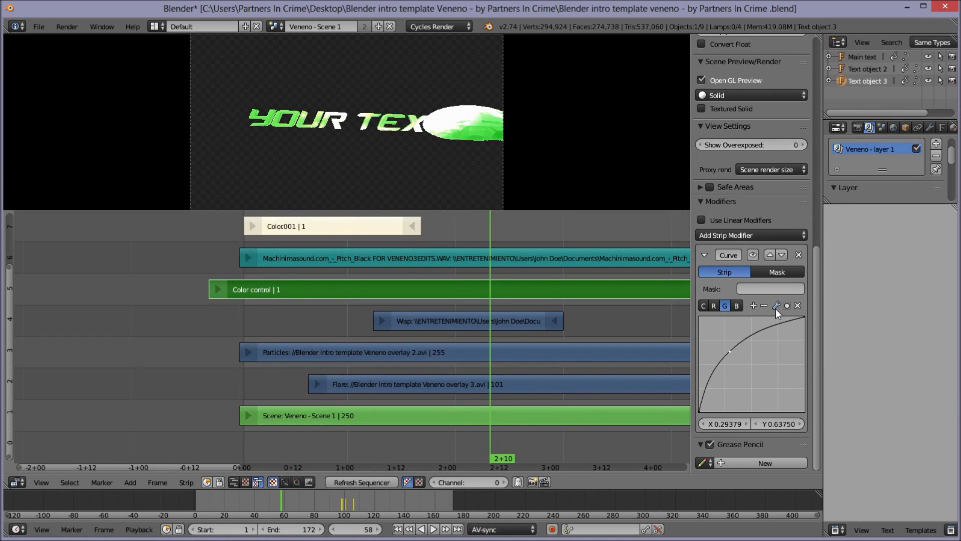
{"action": "left_click", "coordinate": [798, 305]}
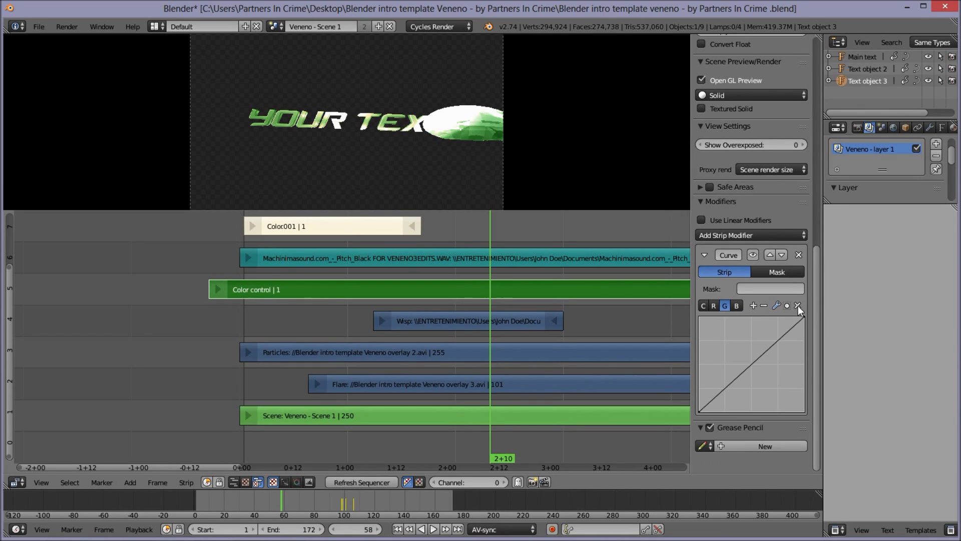
{"action": "left_click", "coordinate": [738, 306]}
{"action": "left_click_drag", "start_coordinate": [764, 351], "coordinate": [730, 348]}
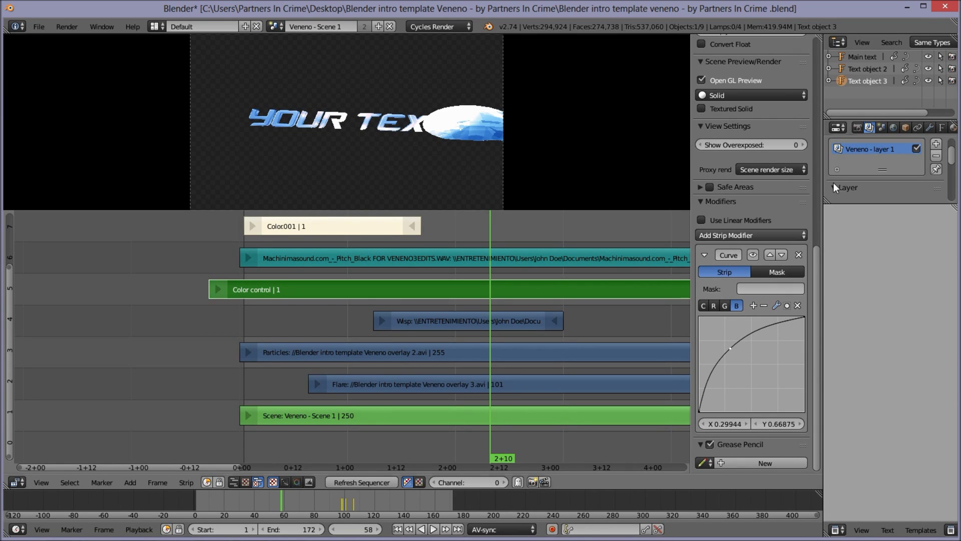
{"action": "left_click", "coordinate": [857, 131]}
Set the render output path to //YOUR INTRO NAME HERE in the project folder
{"action": "scroll", "coordinate": [864, 146], "scroll_direction": "down", "scroll_amount": 3}
{"action": "scroll", "coordinate": [870, 165], "scroll_direction": "down", "scroll_amount": 3}
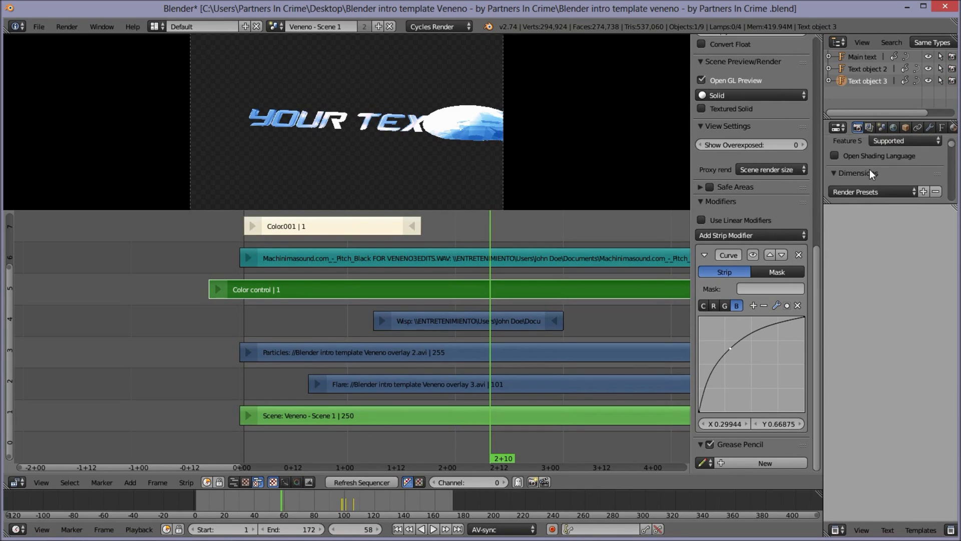
{"action": "scroll", "coordinate": [871, 173], "scroll_direction": "down", "scroll_amount": 3}
{"action": "scroll", "coordinate": [874, 176], "scroll_direction": "down", "scroll_amount": 3}
{"action": "scroll", "coordinate": [874, 176], "scroll_direction": "down", "scroll_amount": 2}
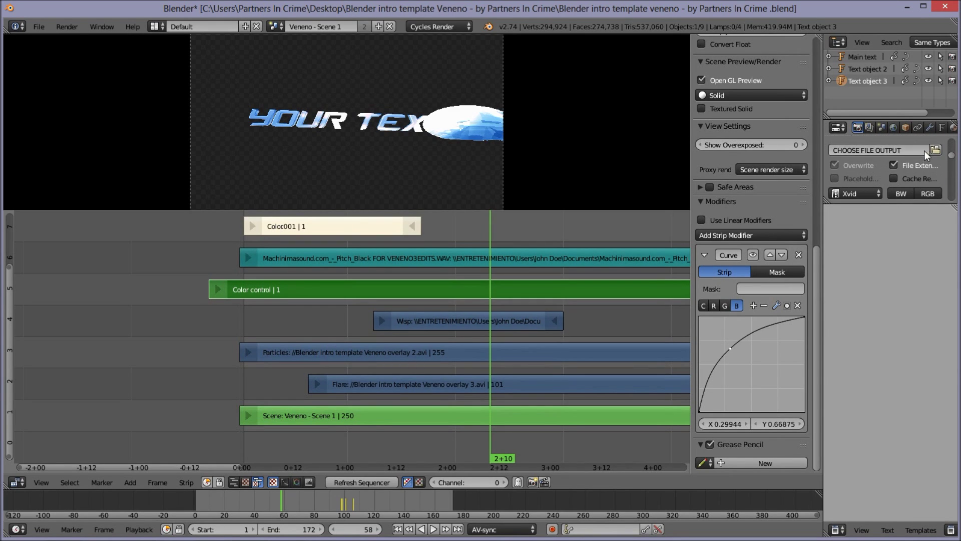
{"action": "left_click", "coordinate": [935, 150]}
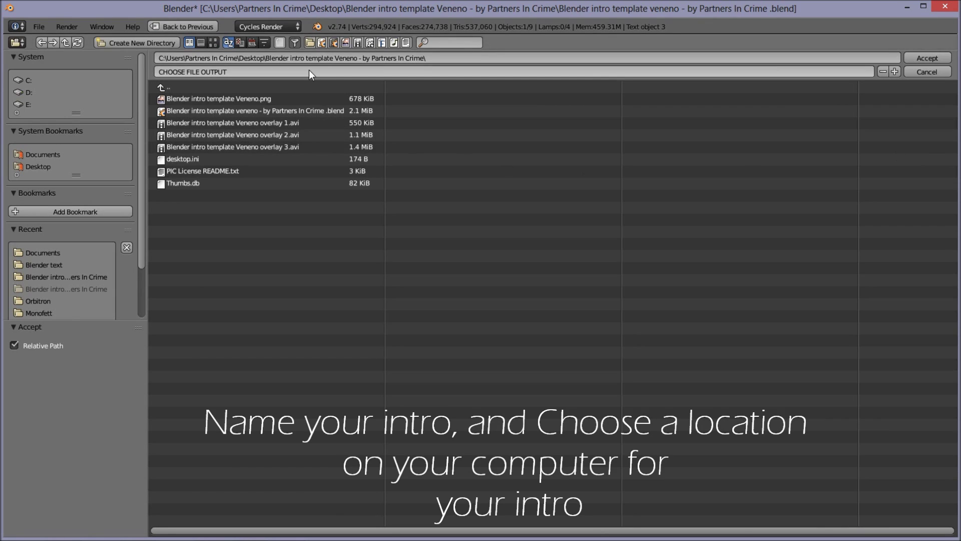
{"action": "left_click", "coordinate": [327, 72]}
{"action": "type", "text": "YOUR INTRO NAME HERE"}
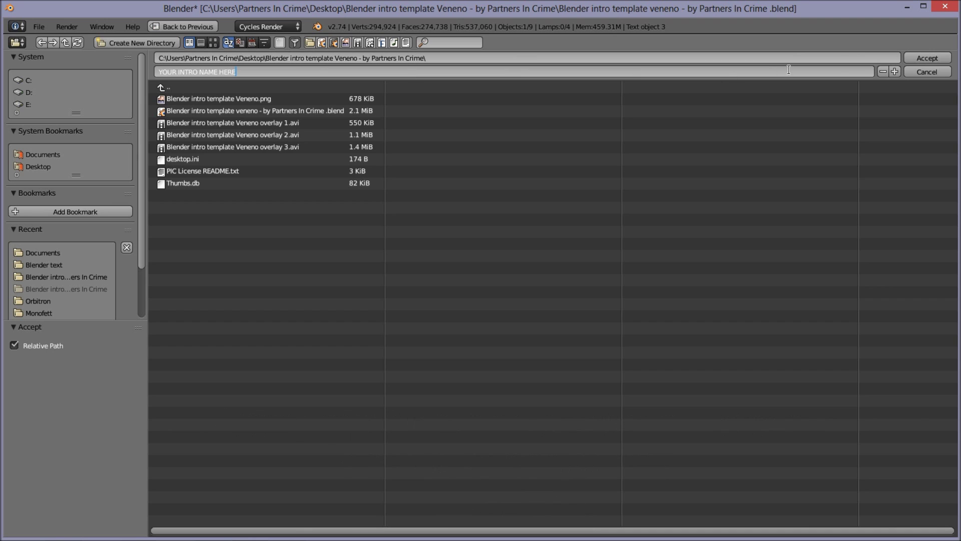
{"action": "left_click", "coordinate": [930, 59]}
{"action": "left_click", "coordinate": [922, 58]}
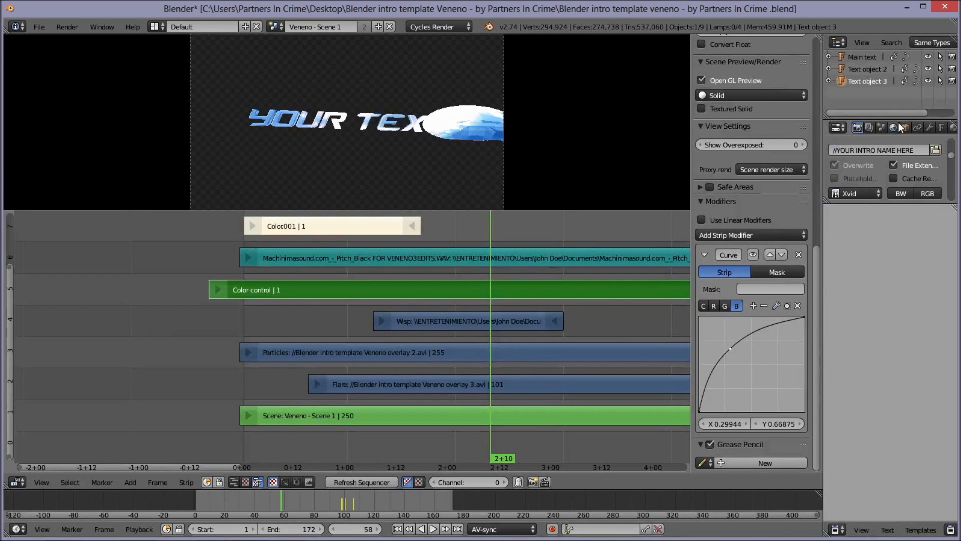
Render a single frame to preview the blue-tinted YOUR TEXT title
{"action": "left_click", "coordinate": [67, 26]}
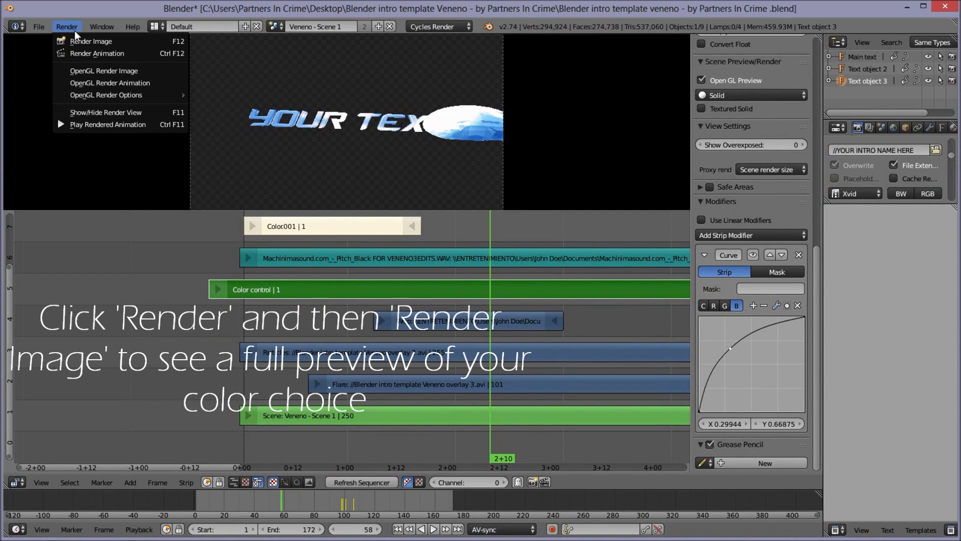
{"action": "left_click", "coordinate": [85, 40]}
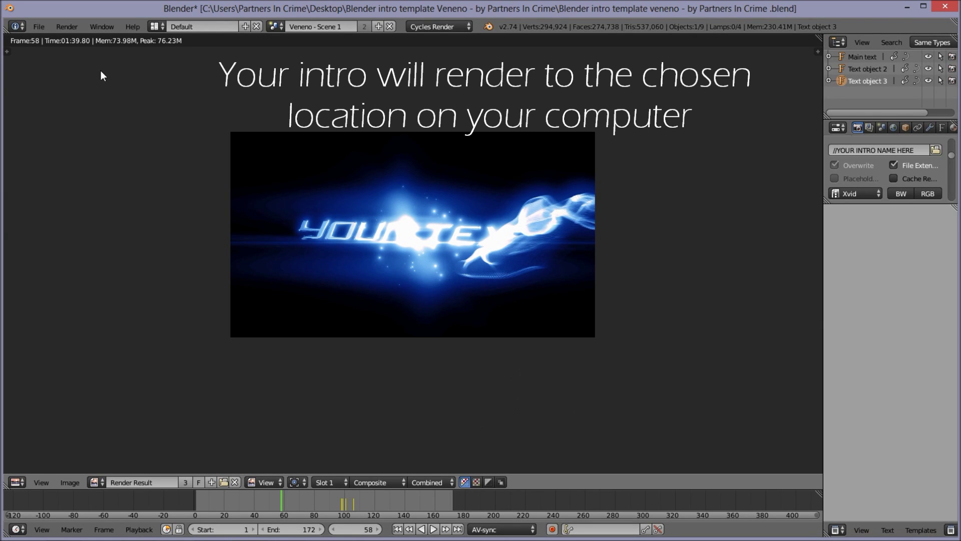
{"action": "left_click", "coordinate": [68, 26]}
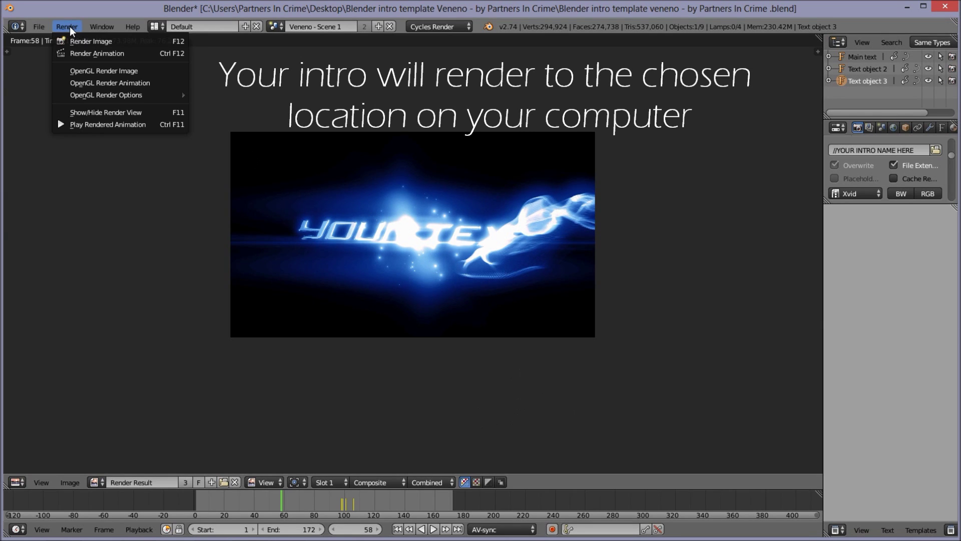
Start rendering the full intro animation with Render Animation
{"action": "left_click", "coordinate": [93, 50]}
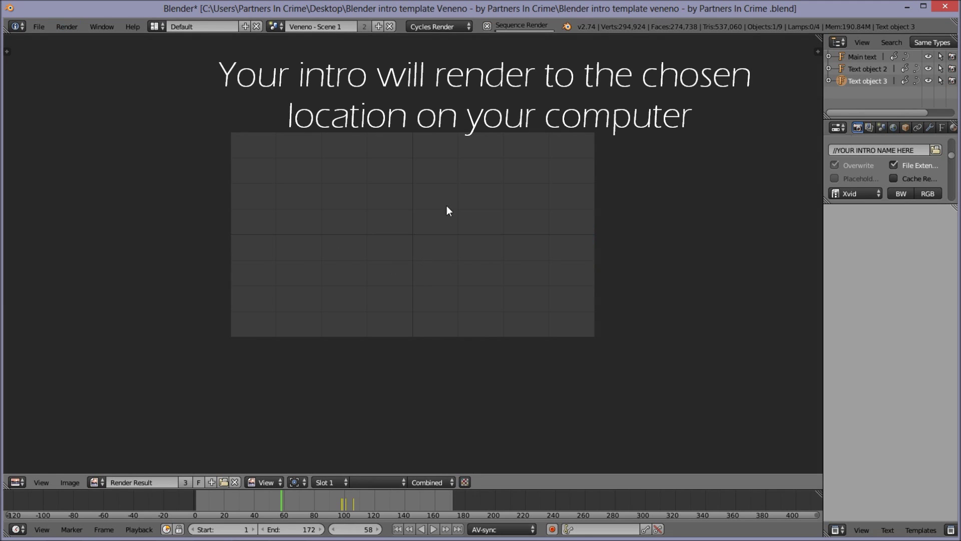